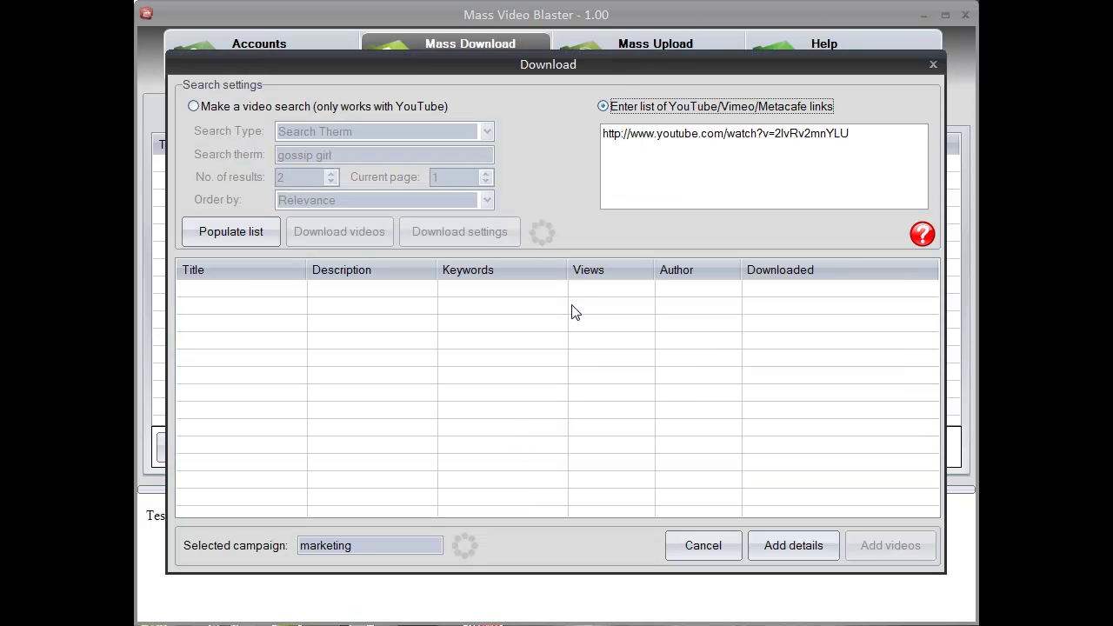
# Search YouTube for 'video marketing' with 20 results on page 2, list the matches and download them.
pyautogui.click(193, 106)
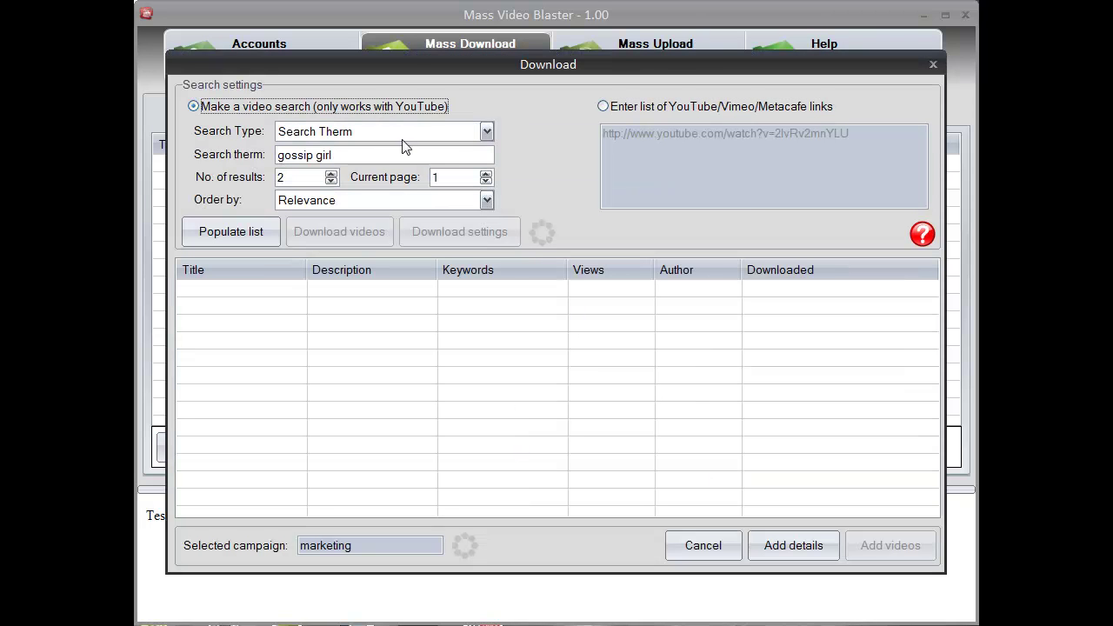
pyautogui.moveTo(380, 153); pyautogui.dragTo(277, 155)
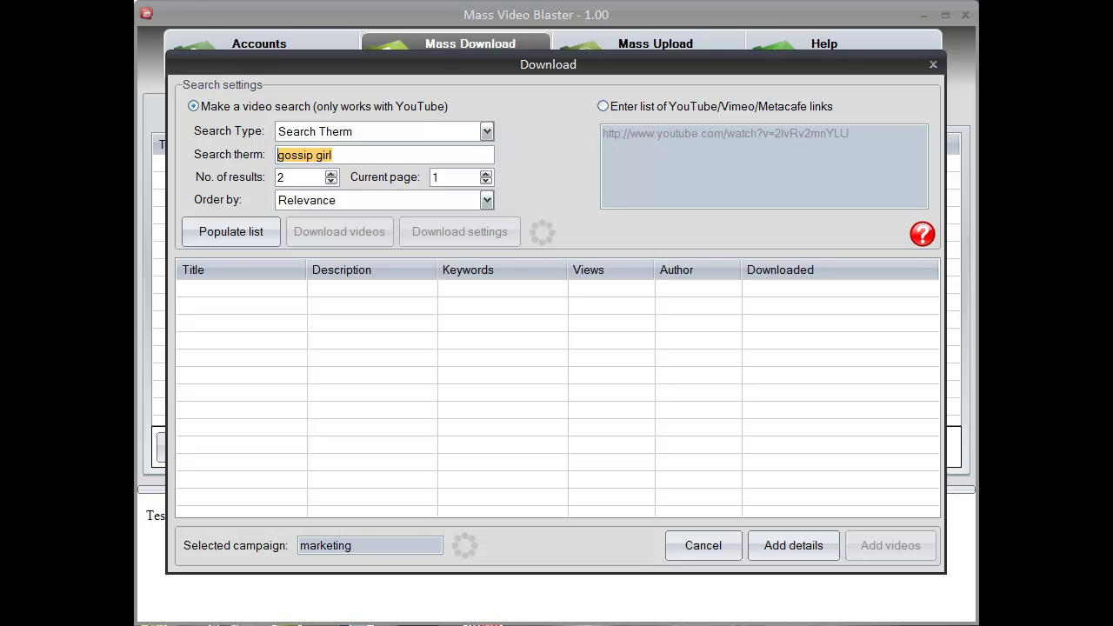
pyautogui.write('video marketing')
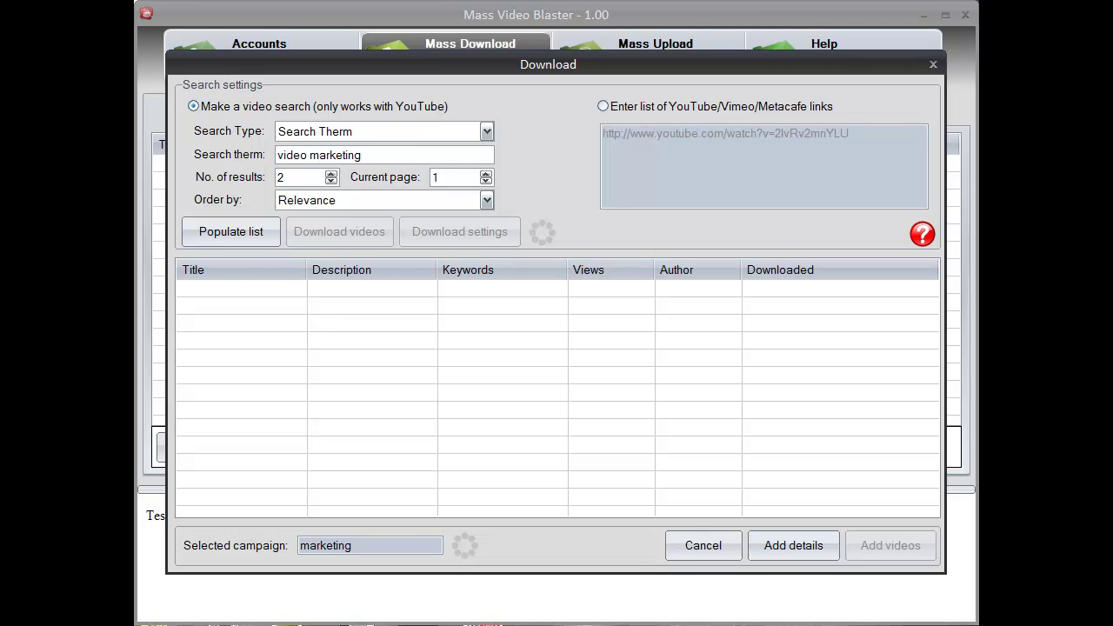
pyautogui.click(306, 182)
pyautogui.write('0')
pyautogui.click(331, 175)
pyautogui.click(241, 228)
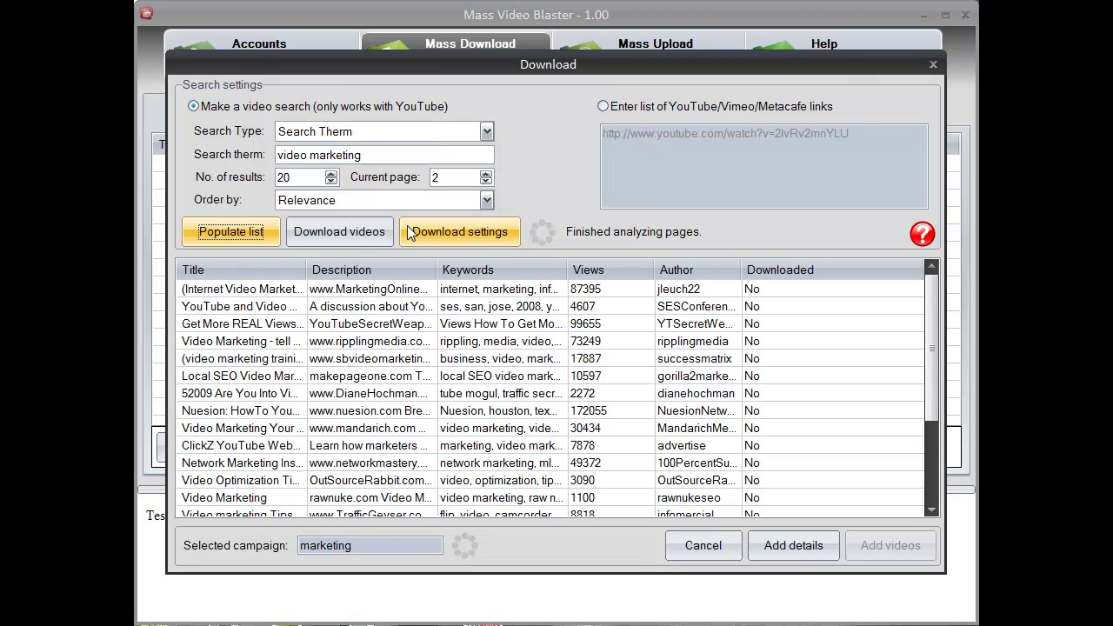
pyautogui.click(343, 228)
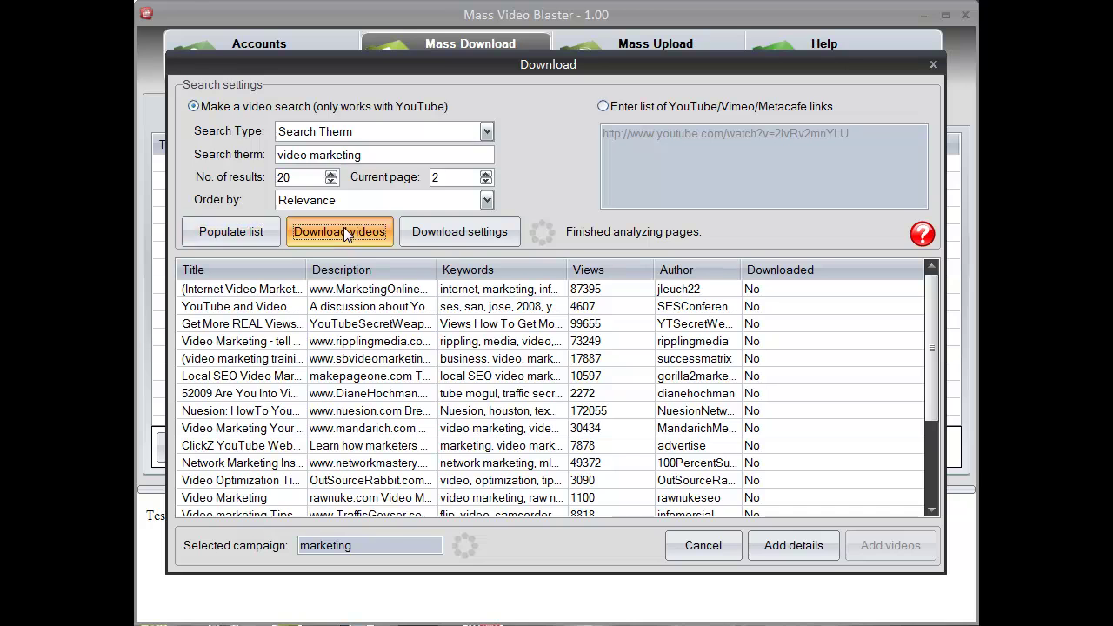
# Set the default title for added videos to #T#.
pyautogui.click(830, 546)
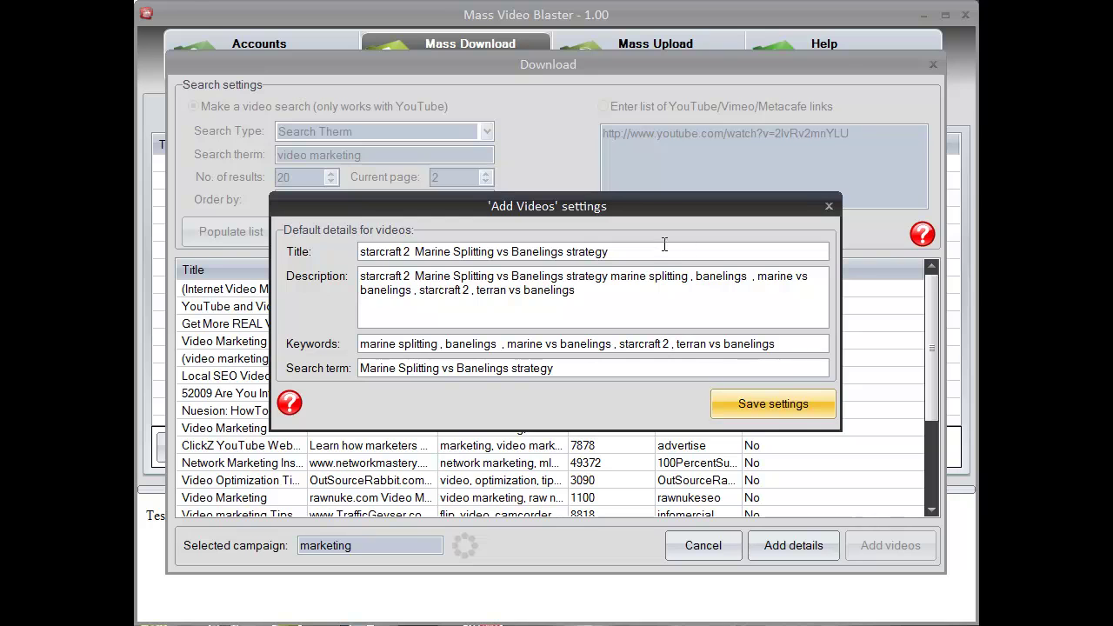
pyautogui.moveTo(609, 251); pyautogui.dragTo(360, 251)
pyautogui.write('#')
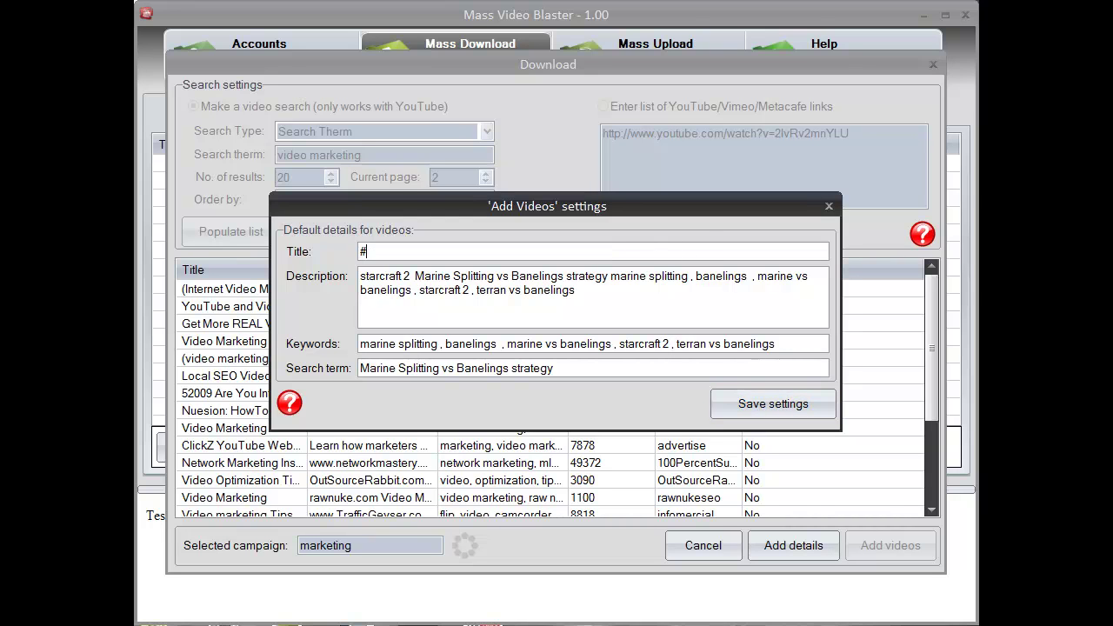
pyautogui.write('T#')
# Replace the default description with the mass-video-blaster.com link, #T# and download and marketing keyword phrases.
pyautogui.click(628, 295)
pyautogui.hotkey('ctrl', 'a')
pyautogui.write('http')
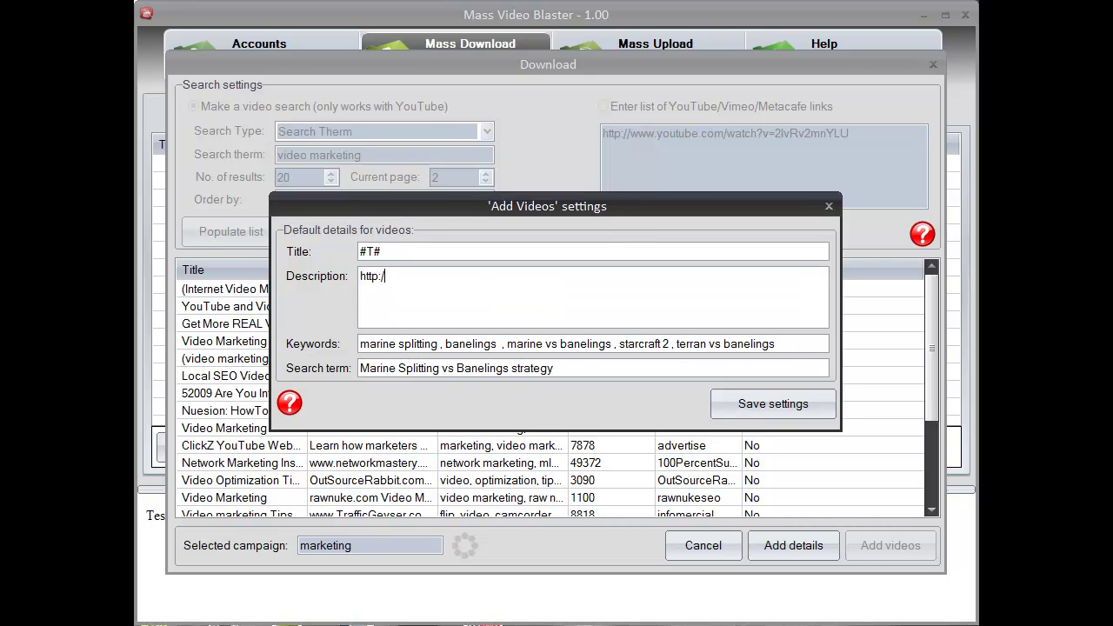
pyautogui.write('://mass-video-blaster.com #T# mass ')
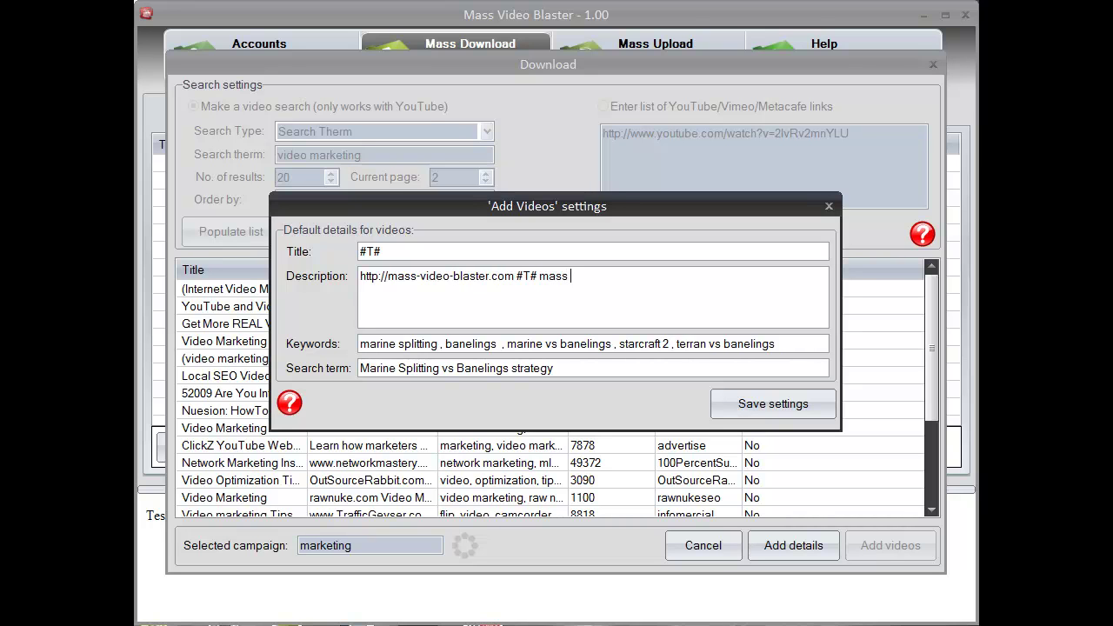
pyautogui.write('download mass upload mass dedit do')
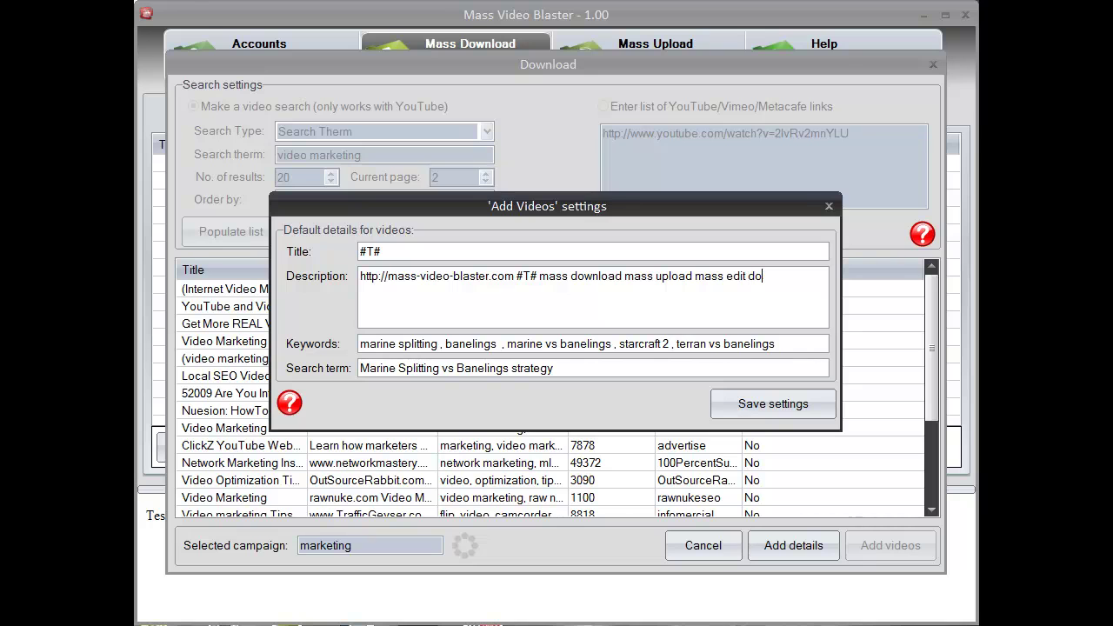
pyautogui.press('BackSpace')
pyautogui.press('BackSpace')
pyautogui.write('how to download youtube video video marketing st')
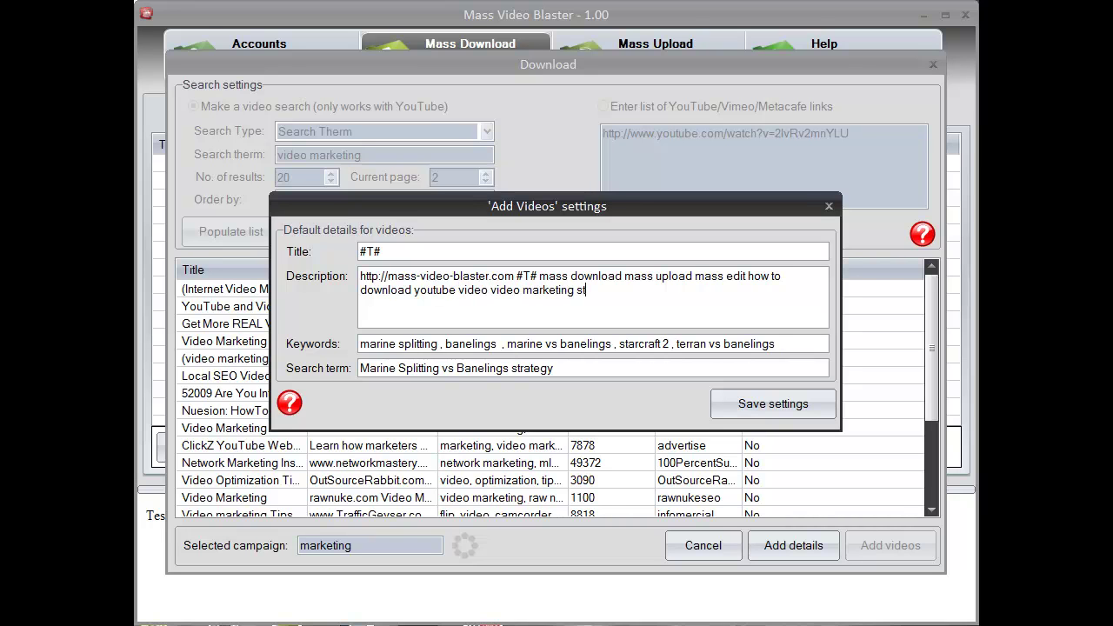
pyautogui.write('rategy youtube marketing')
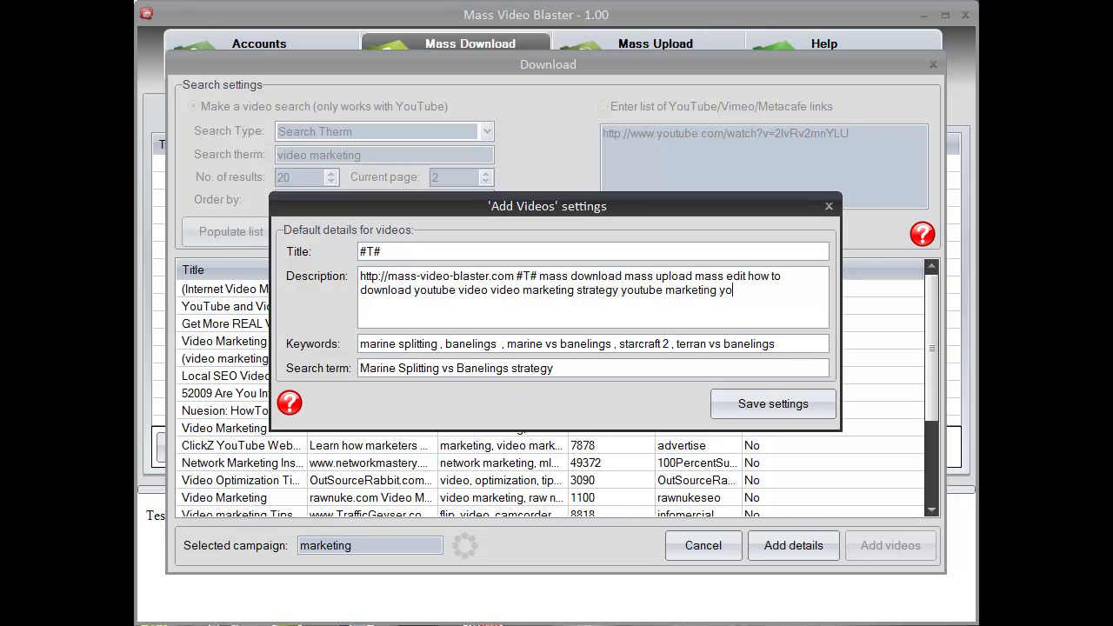
pyautogui.write(' youtube download')
# Replace the keywords with 'mass upload, mass download, download youtube video, how to, how to download, youtube marketing'.
pyautogui.press('Tab')
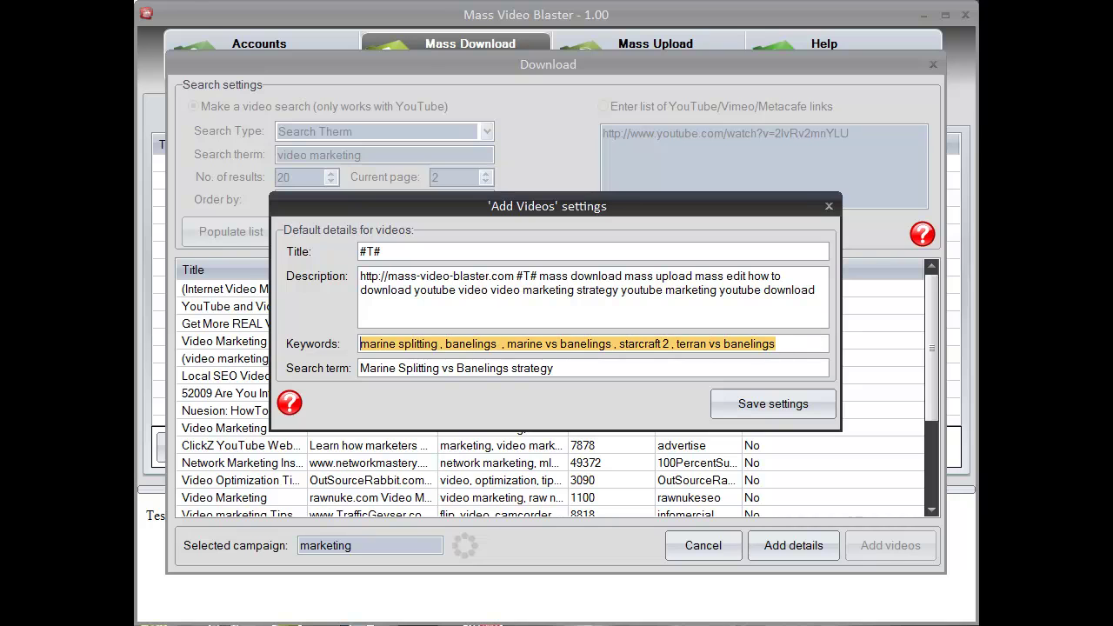
pyautogui.write('mass')
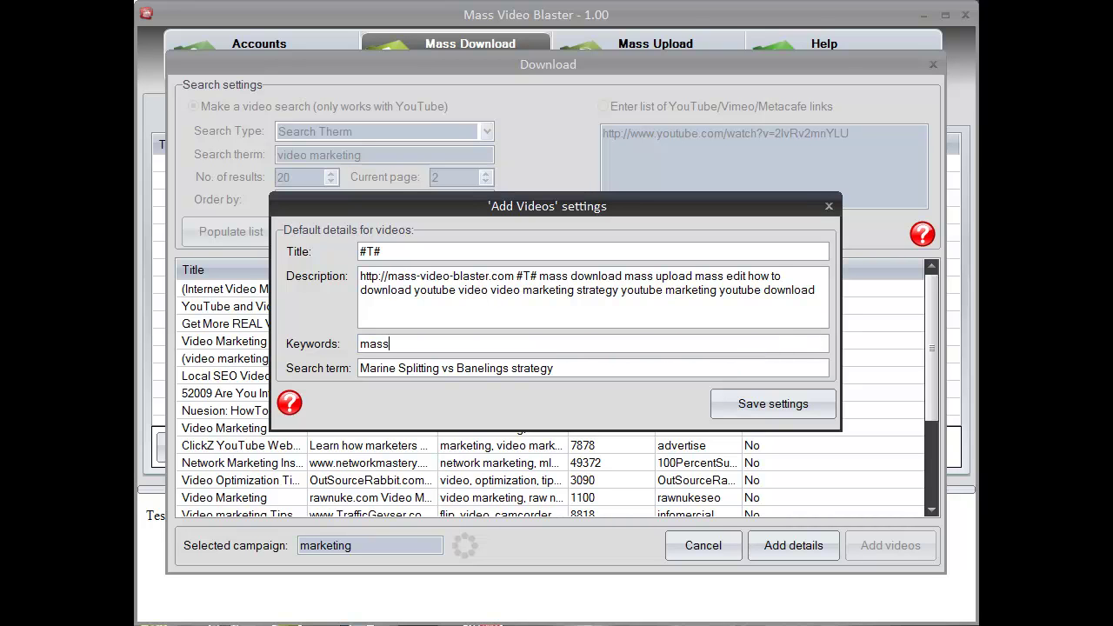
pyautogui.write(' upload , mass download,')
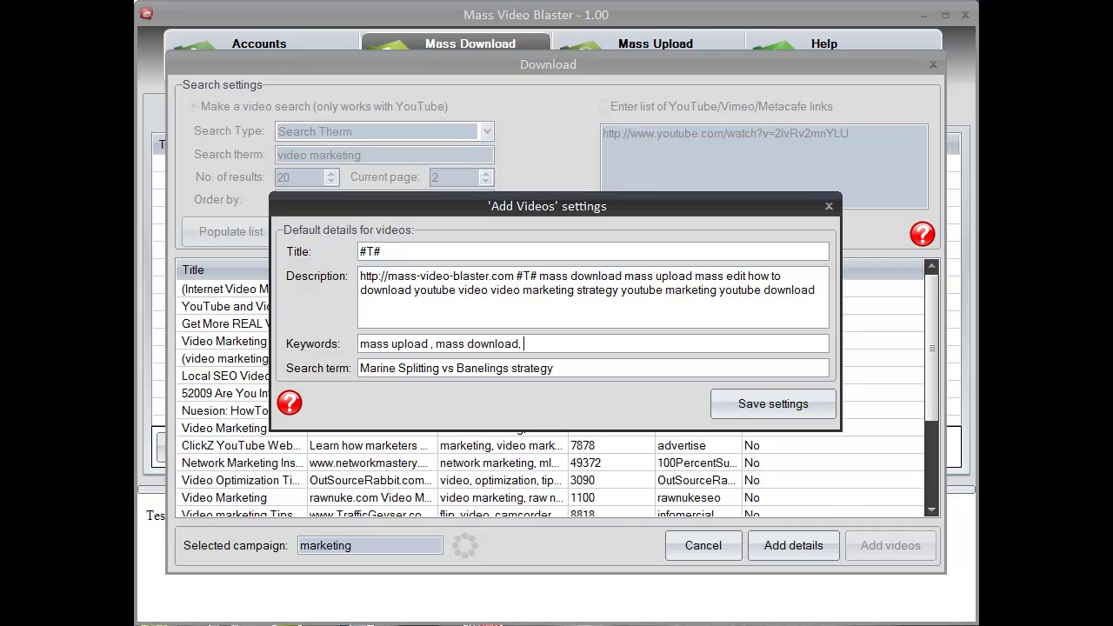
pyautogui.write(' xo')
pyautogui.press('BackSpace')
pyautogui.press('BackSpace')
pyautogui.write('download youtube video ')
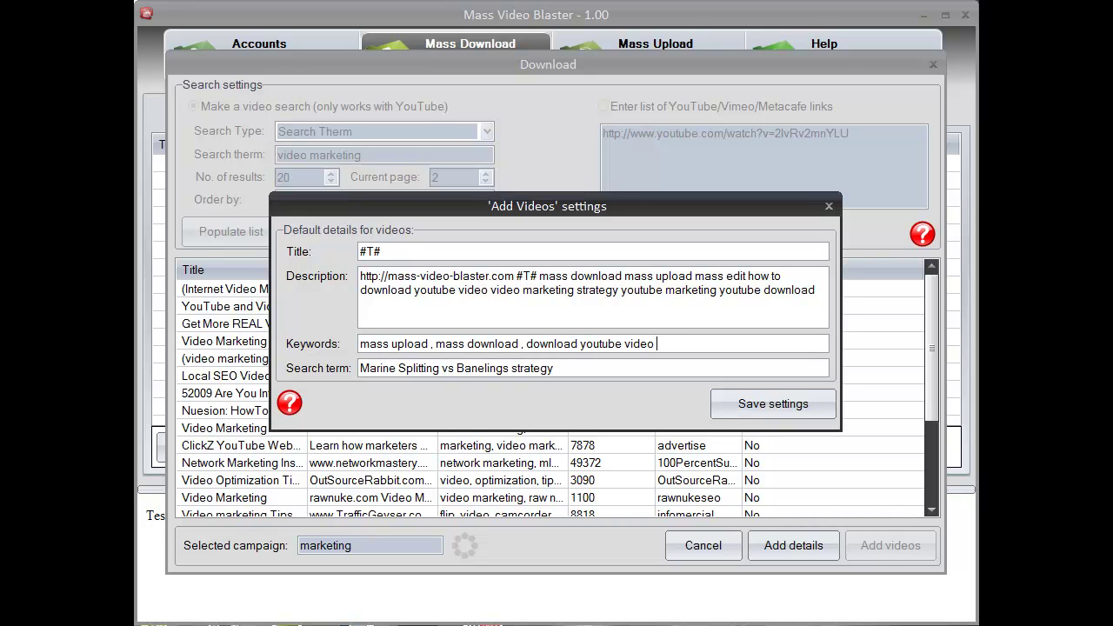
pyautogui.write(', how to , how to download ')
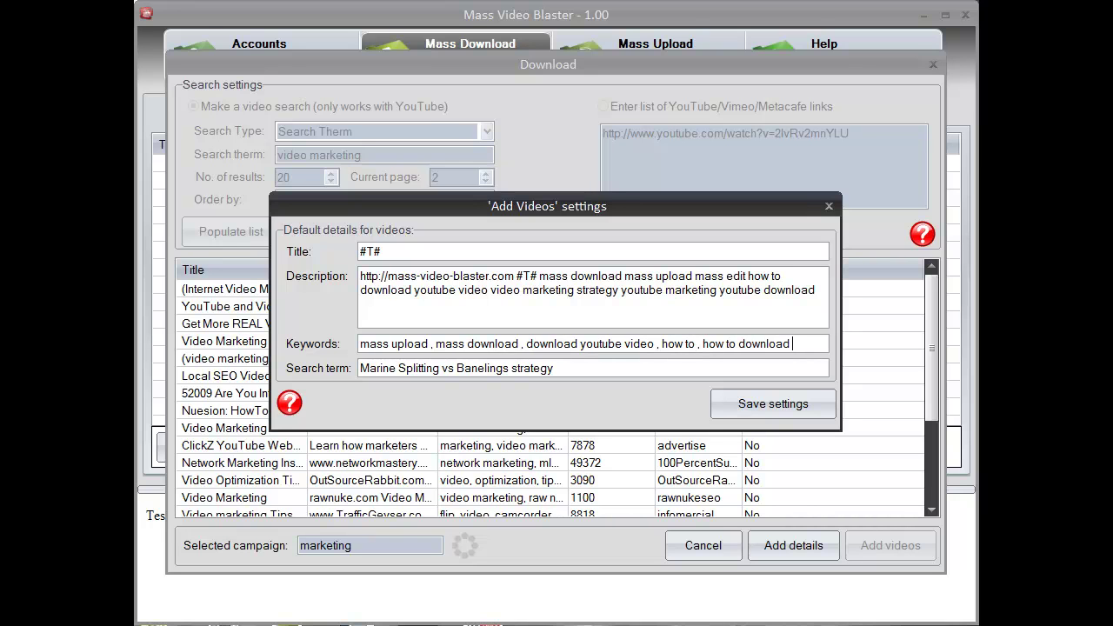
pyautogui.write(', youtube mark')
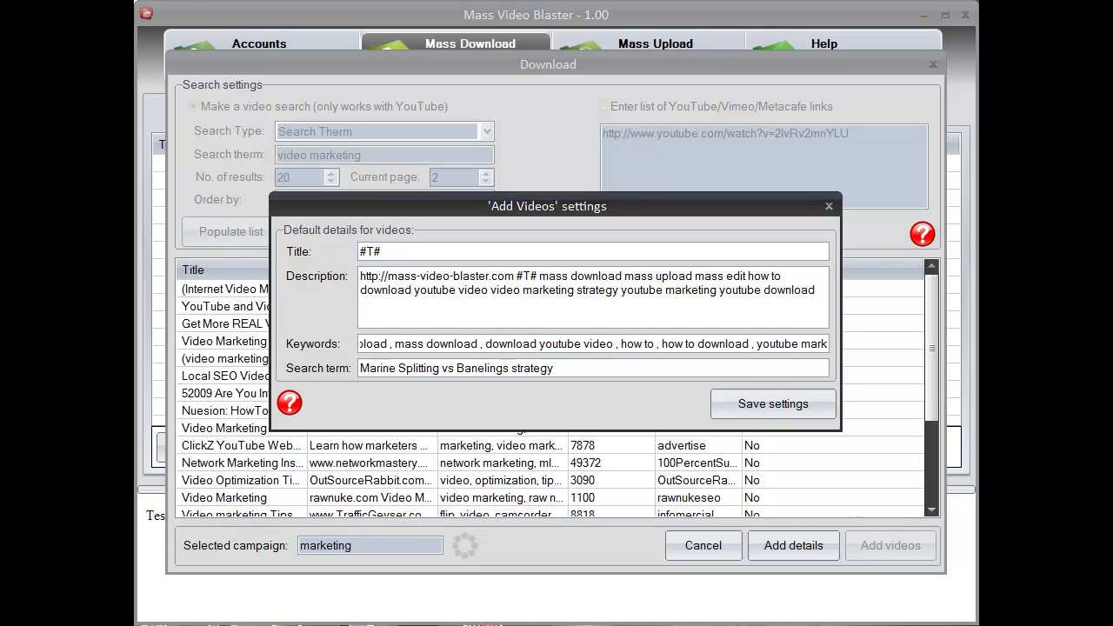
pyautogui.write('eting')
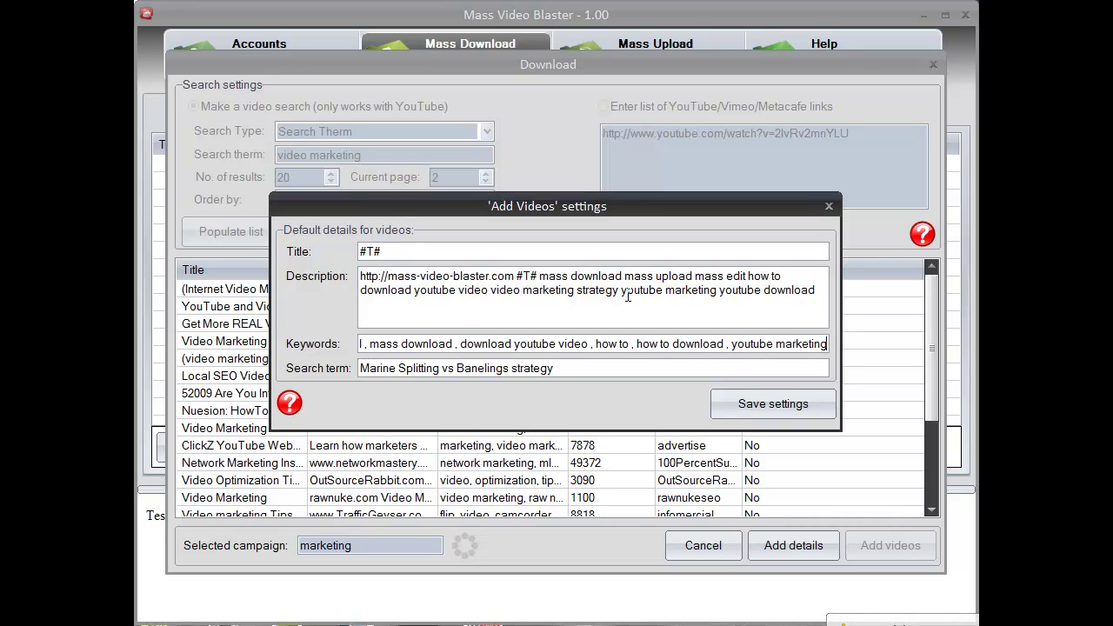
# Set the search term to 'youtube marketing' and save the default video details.
pyautogui.moveTo(623, 294); pyautogui.dragTo(720, 292)
pyautogui.hotkey('ctrl', 'c')
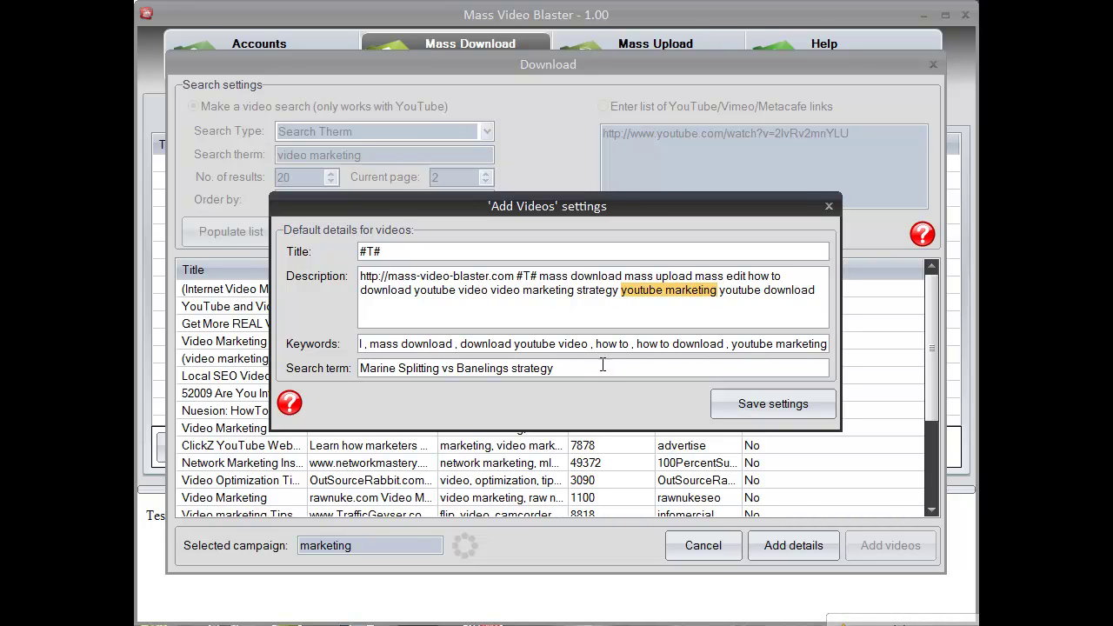
pyautogui.click(596, 374)
pyautogui.hotkey('ctrl', 'a')
pyautogui.hotkey('ctrl', 'v')
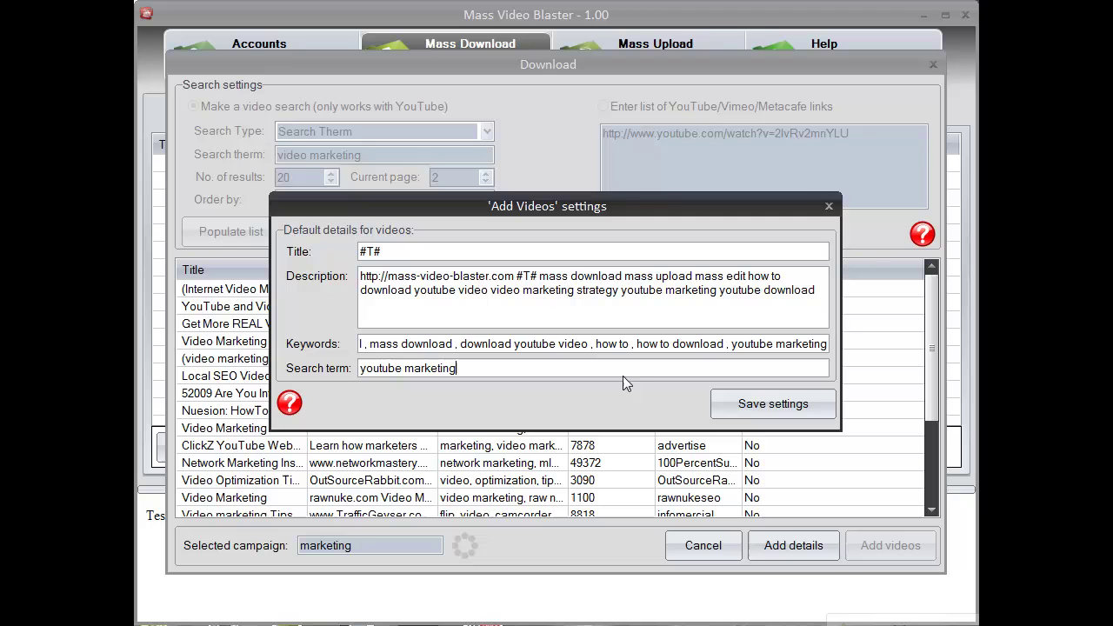
pyautogui.click(778, 403)
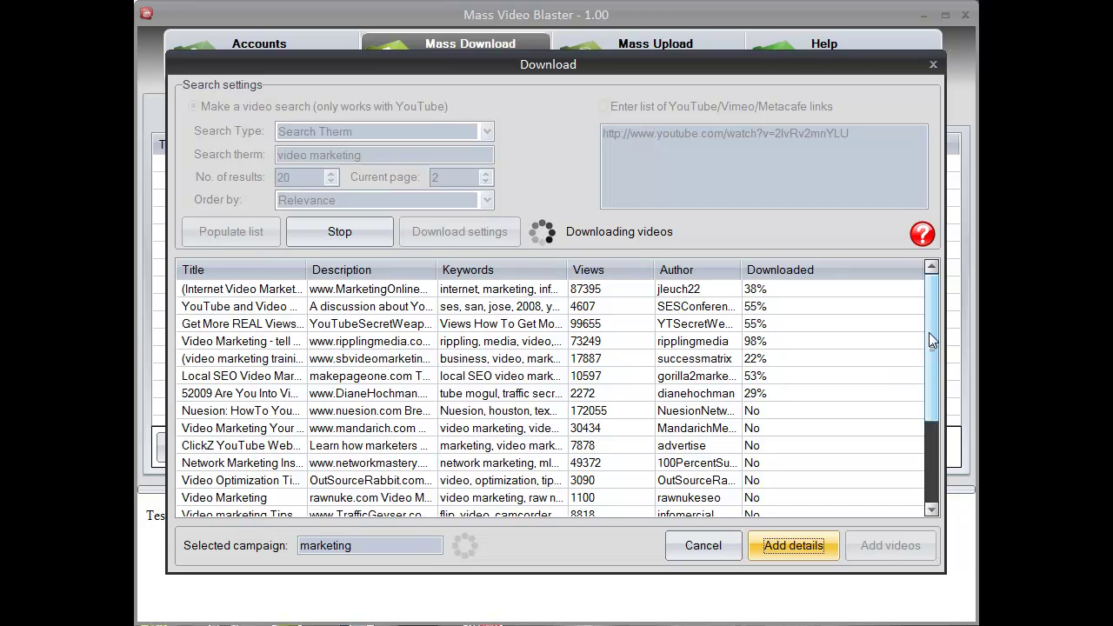
# Add the downloaded videos to the campaign and confirm the success message.
pyautogui.moveTo(928, 332)
pyautogui.mouseDown()
pyautogui.moveTo(929, 441)
pyautogui.moveTo(927, 328)
pyautogui.mouseUp()
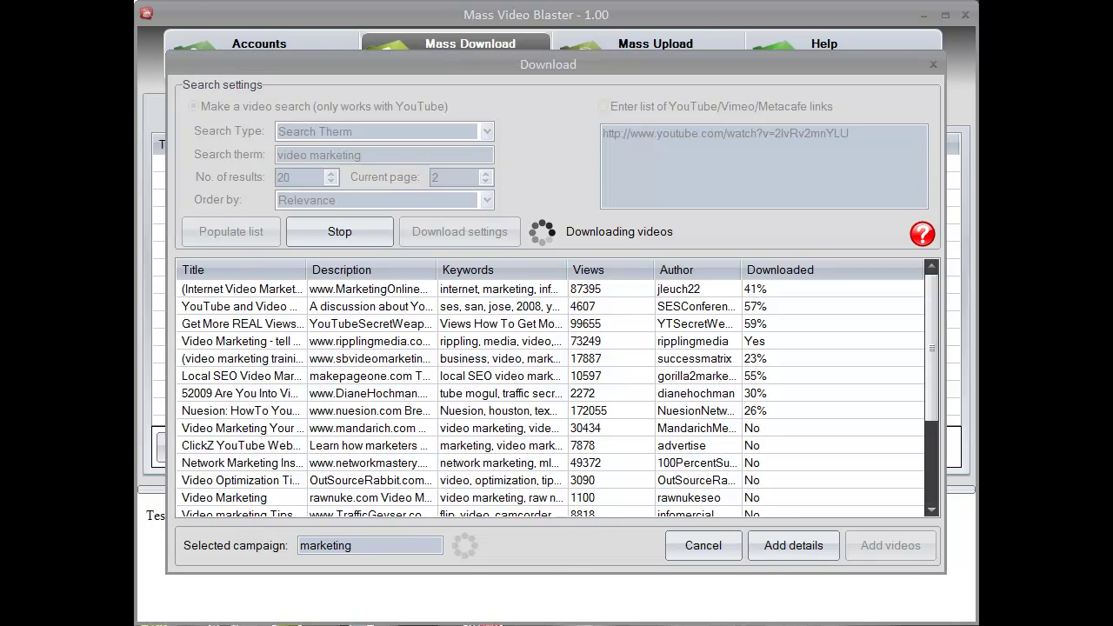
pyautogui.click(897, 543)
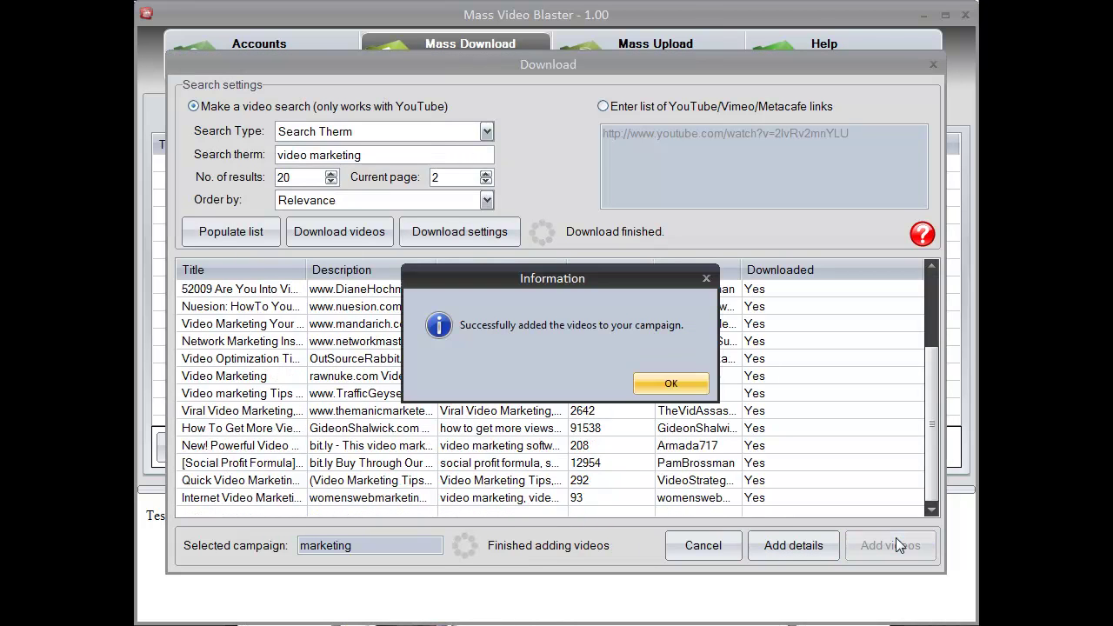
pyautogui.click(658, 379)
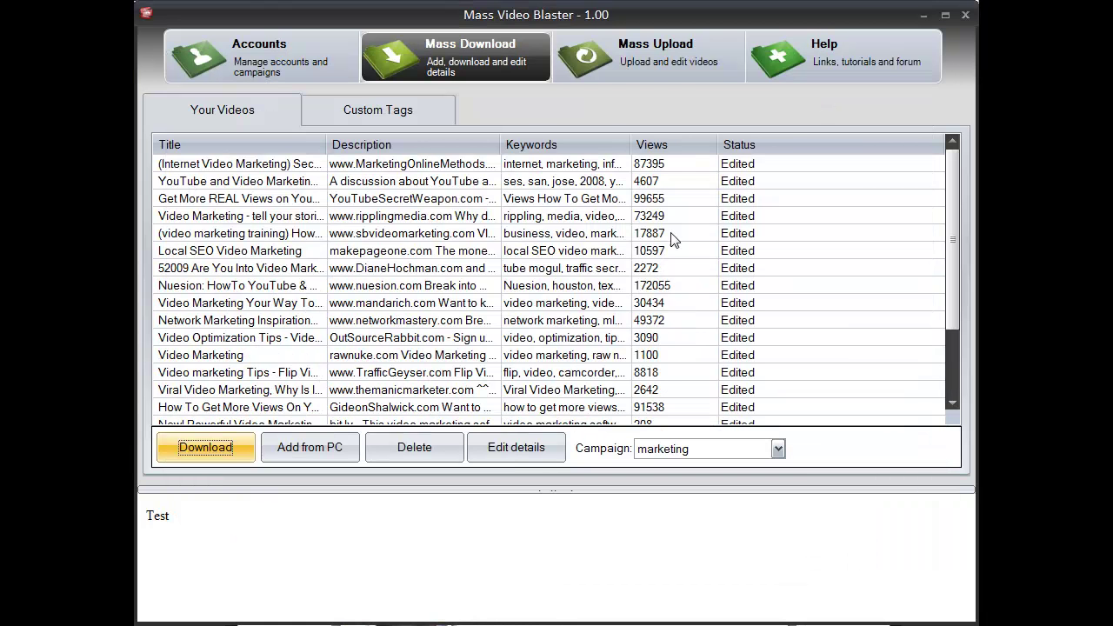
# Load the marketing campaign's videos in the Mass Upload manager.
pyautogui.click(645, 70)
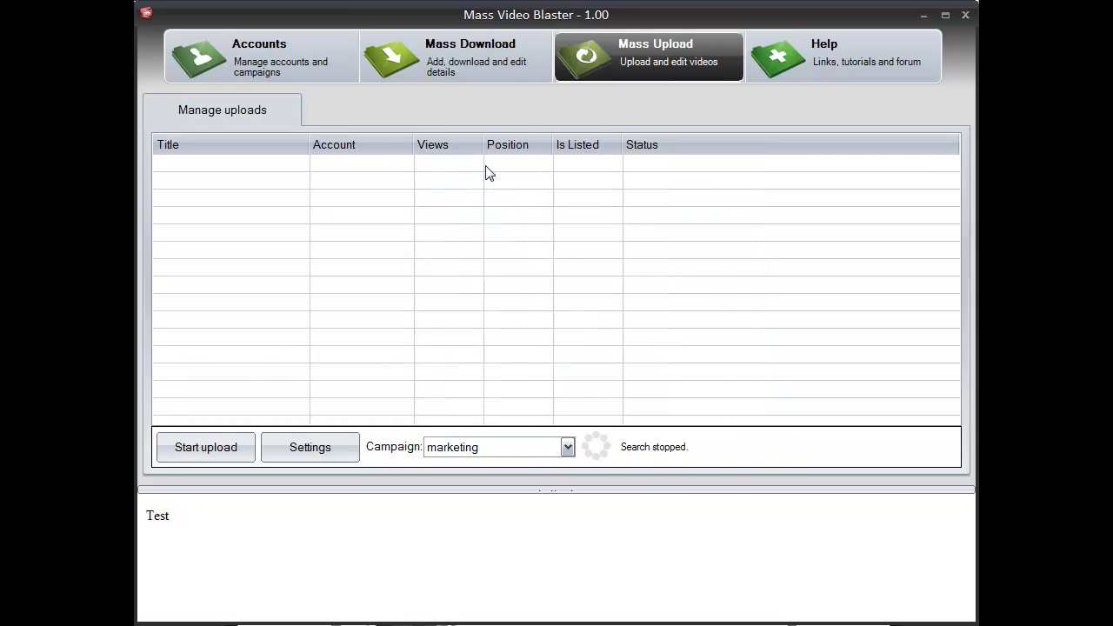
pyautogui.click(474, 72)
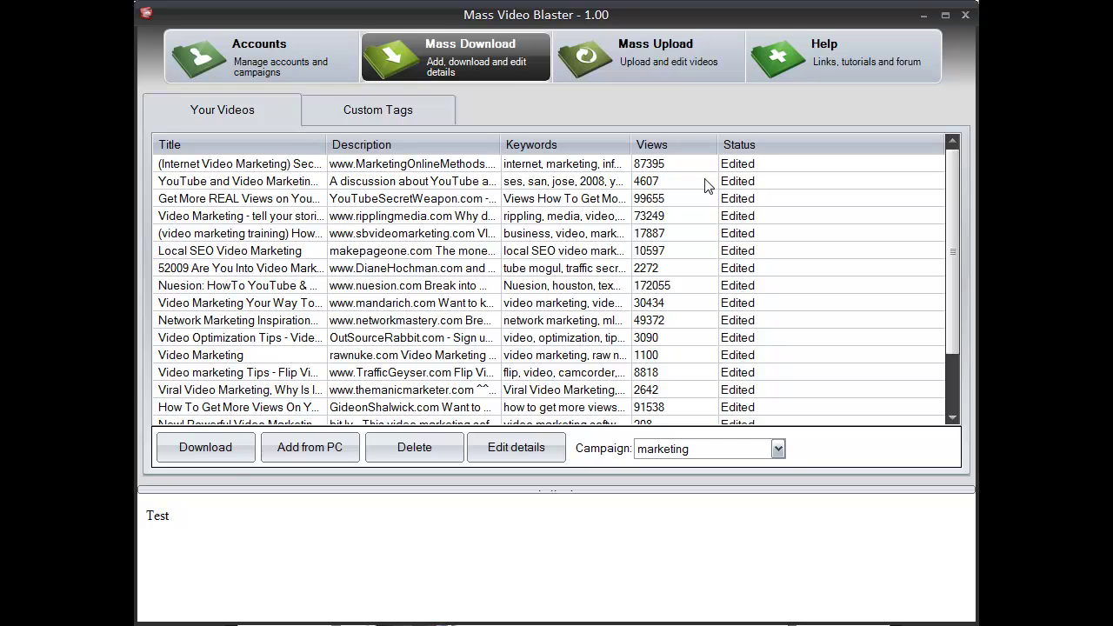
pyautogui.click(671, 80)
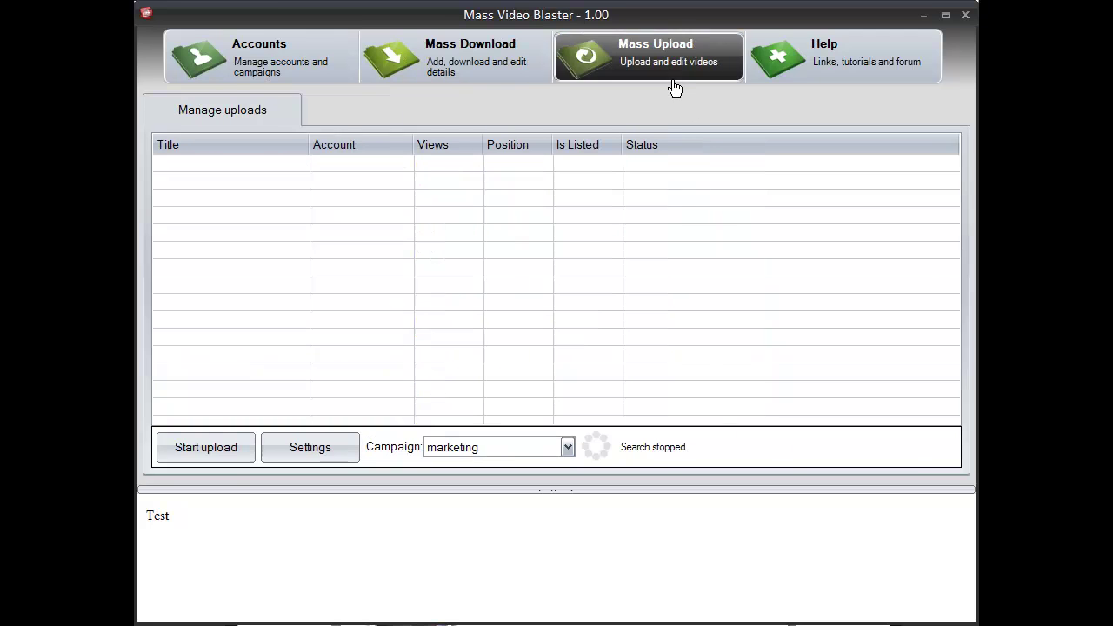
pyautogui.click(530, 447)
pyautogui.click(487, 480)
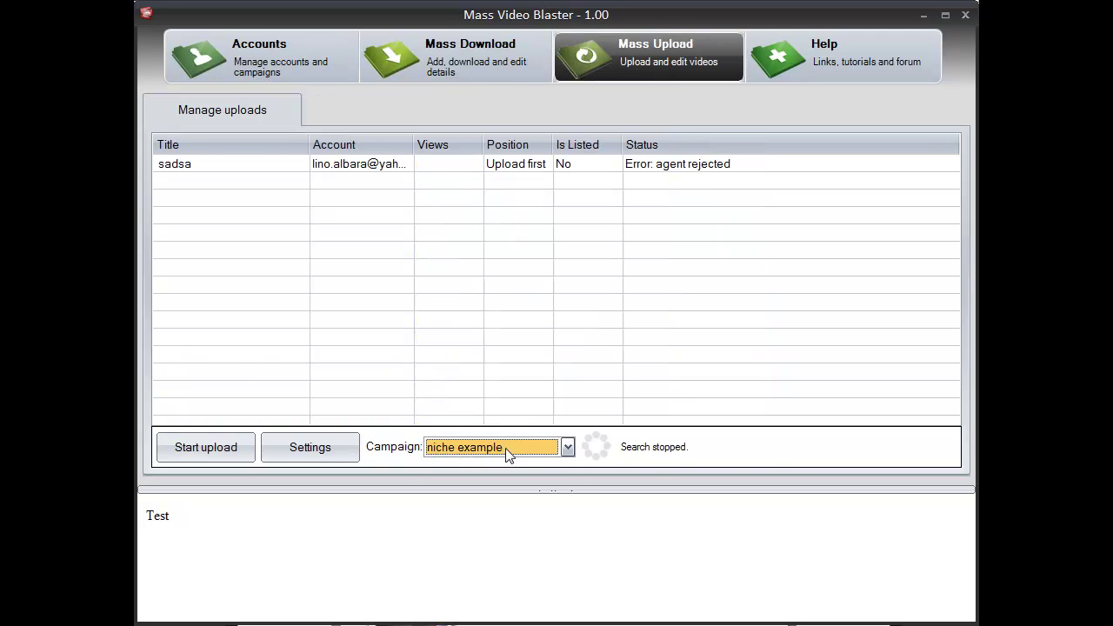
pyautogui.click(509, 449)
pyautogui.click(492, 490)
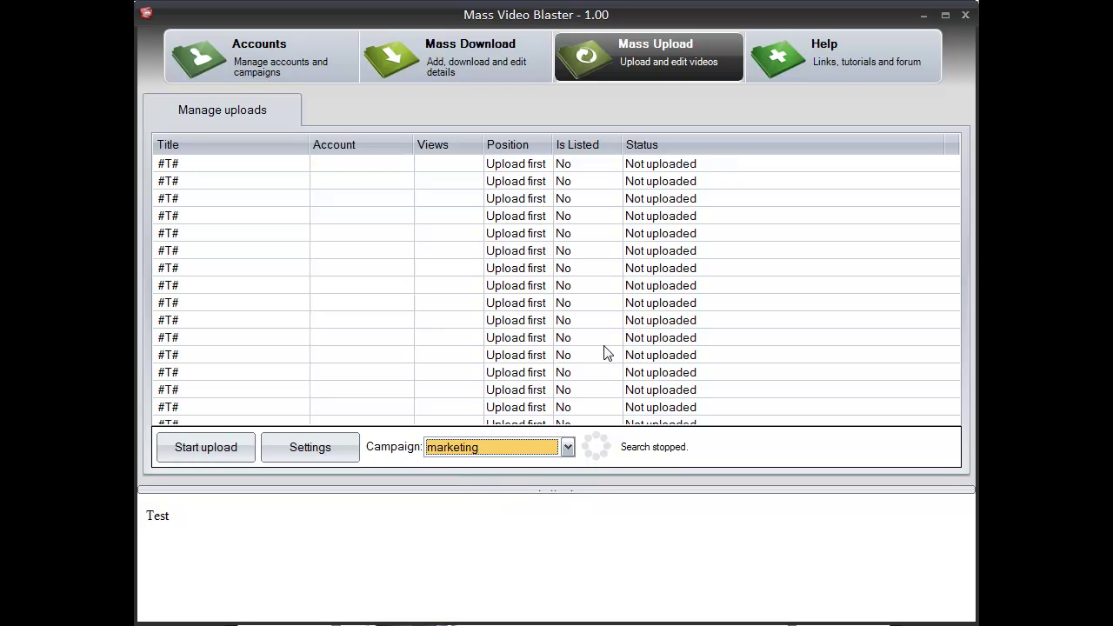
# Open the upload settings and expand, then collapse, the General video details, Video editor, YouTube upload and General settings sections.
pyautogui.click(318, 445)
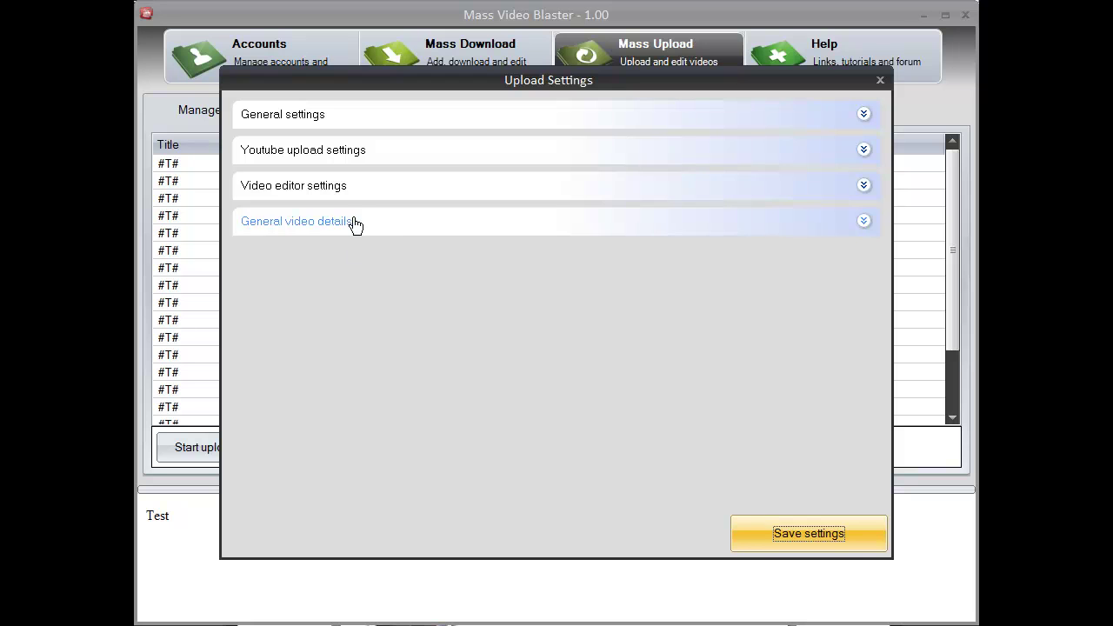
pyautogui.click(356, 223)
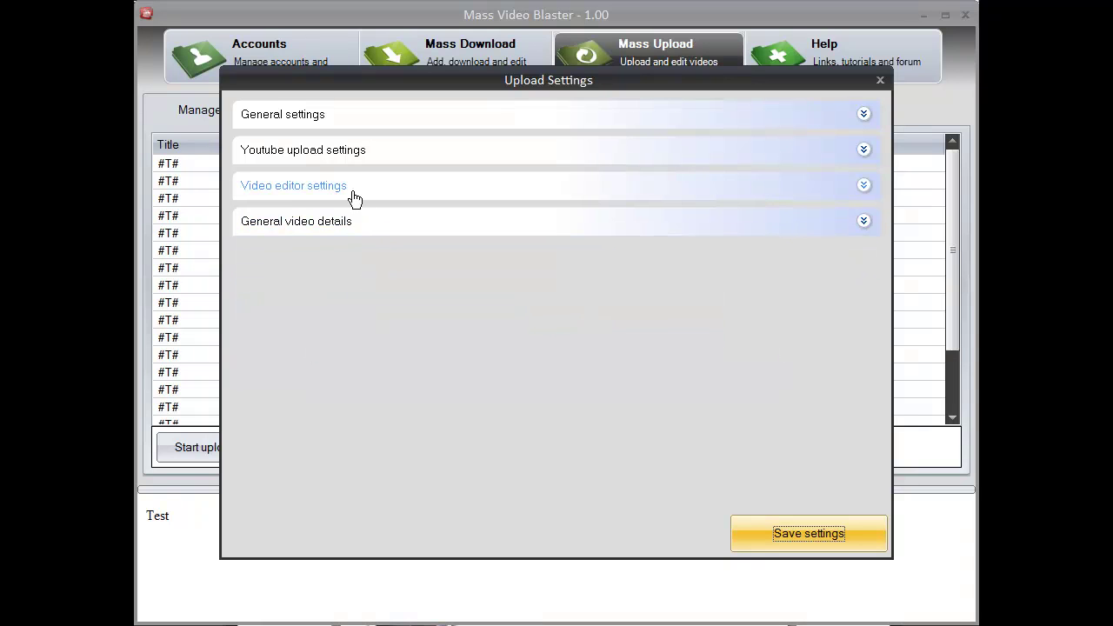
pyautogui.click(349, 188)
pyautogui.click(356, 189)
pyautogui.click(357, 161)
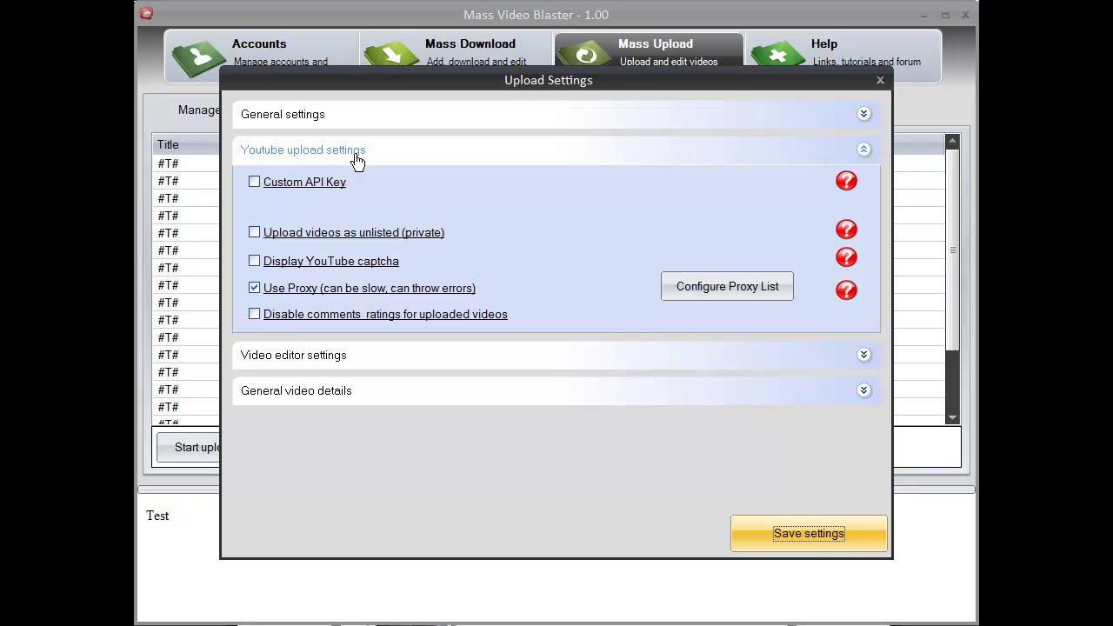
pyautogui.click(357, 157)
pyautogui.click(337, 116)
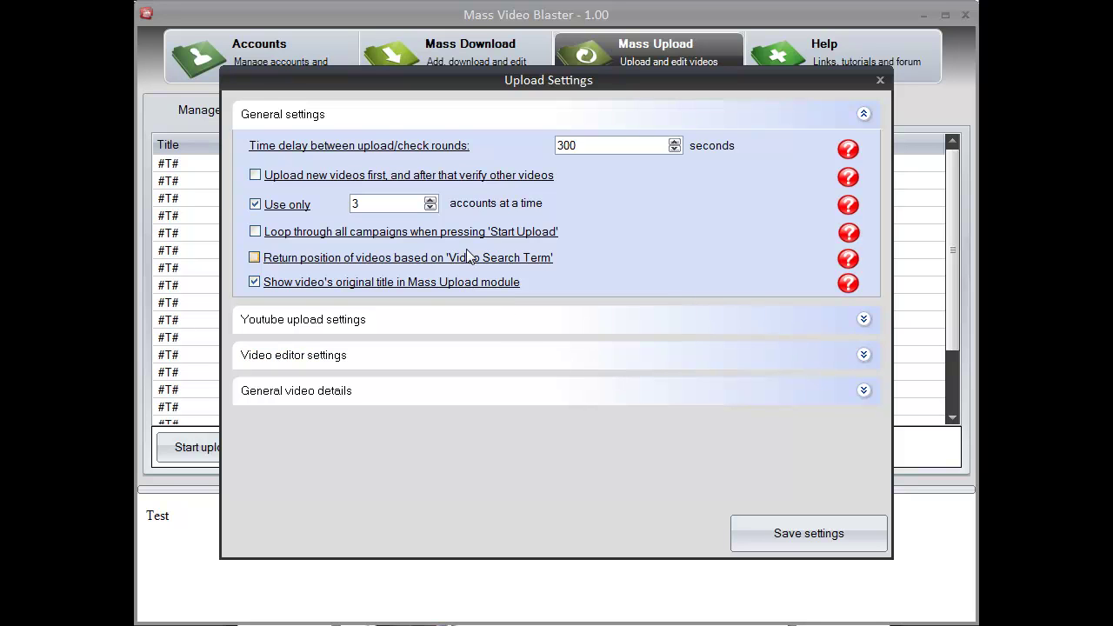
pyautogui.click(340, 120)
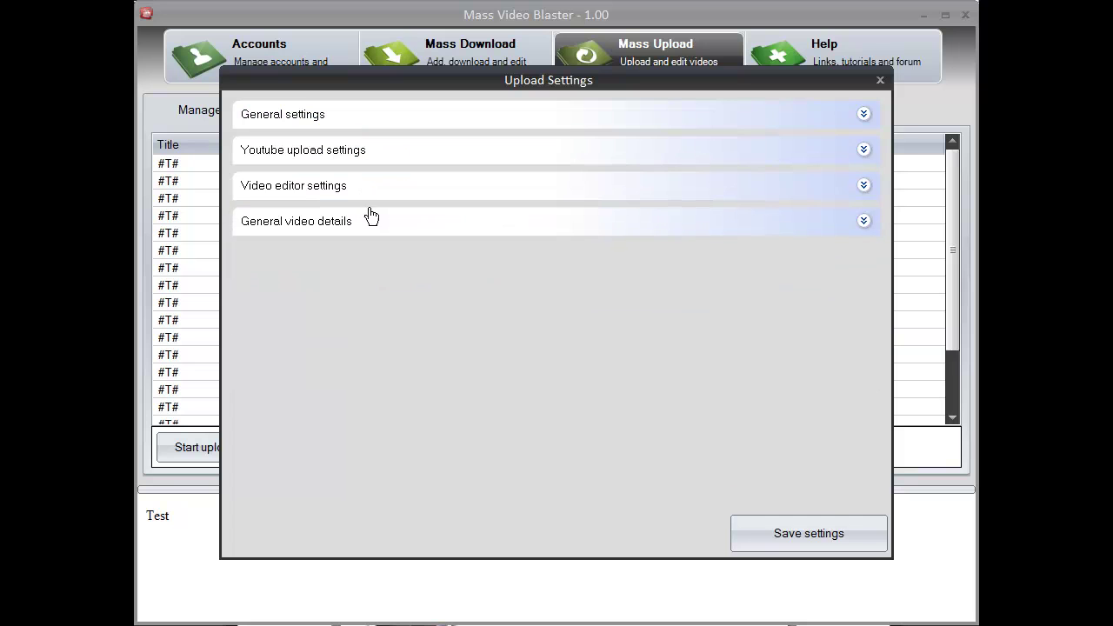
# Enable 'Append random pixel' and set the text watermark to 'This methods is old , Check the link in the description'.
pyautogui.click(385, 190)
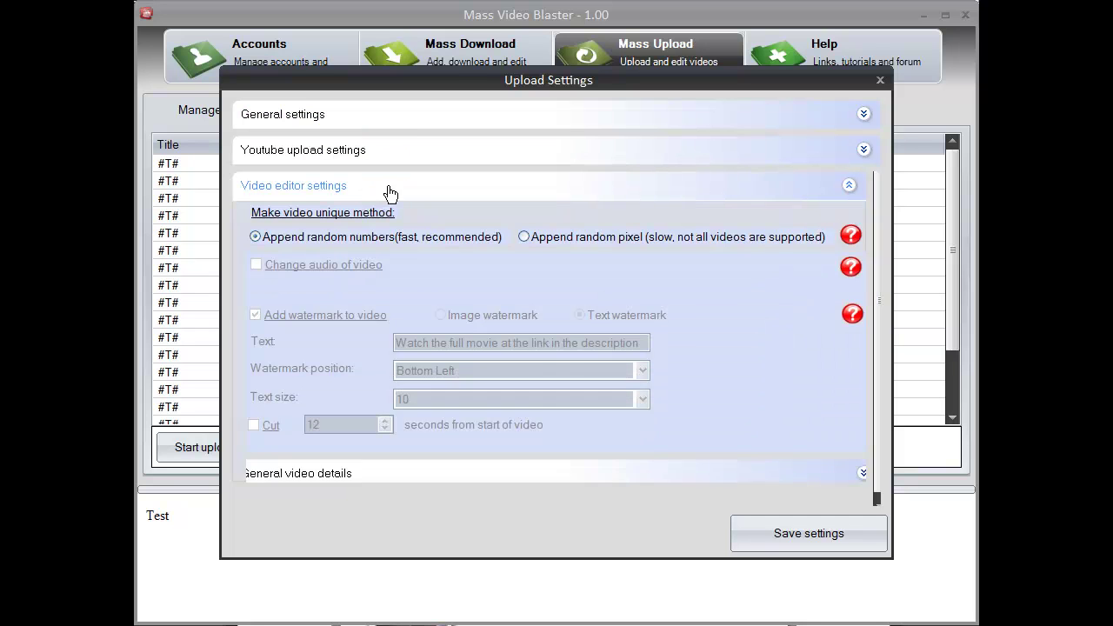
pyautogui.click(525, 236)
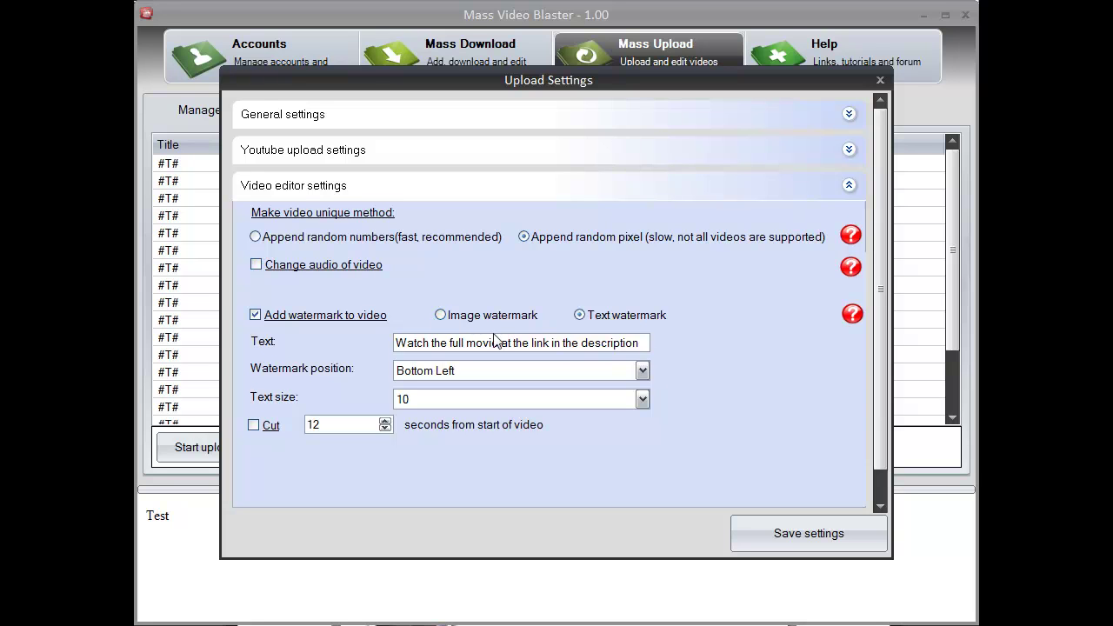
pyautogui.moveTo(637, 346); pyautogui.dragTo(351, 344)
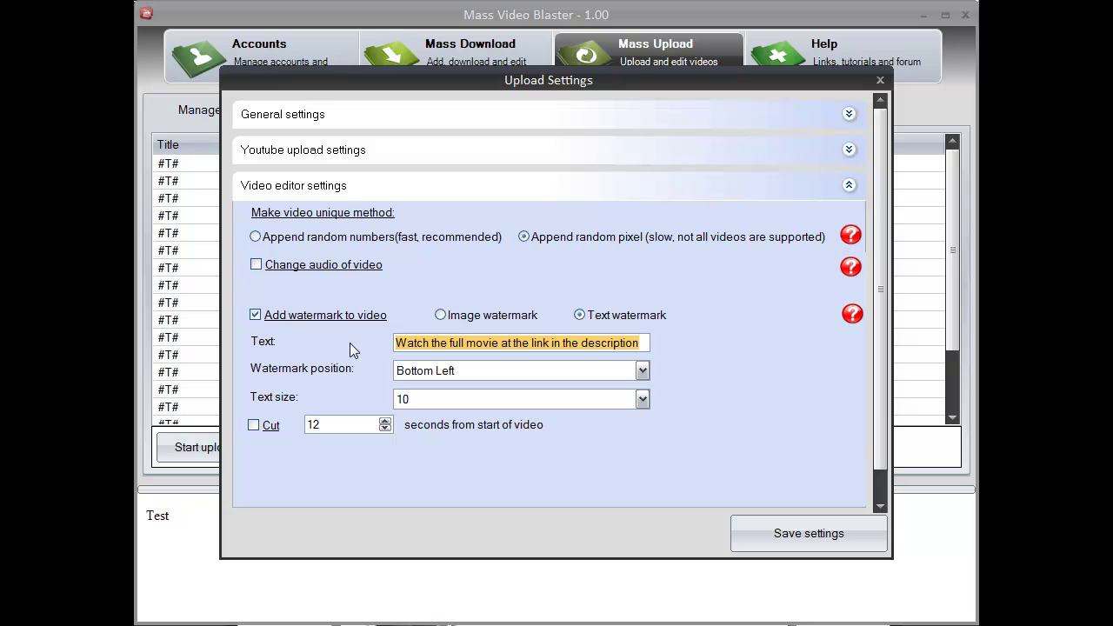
pyautogui.write('This ')
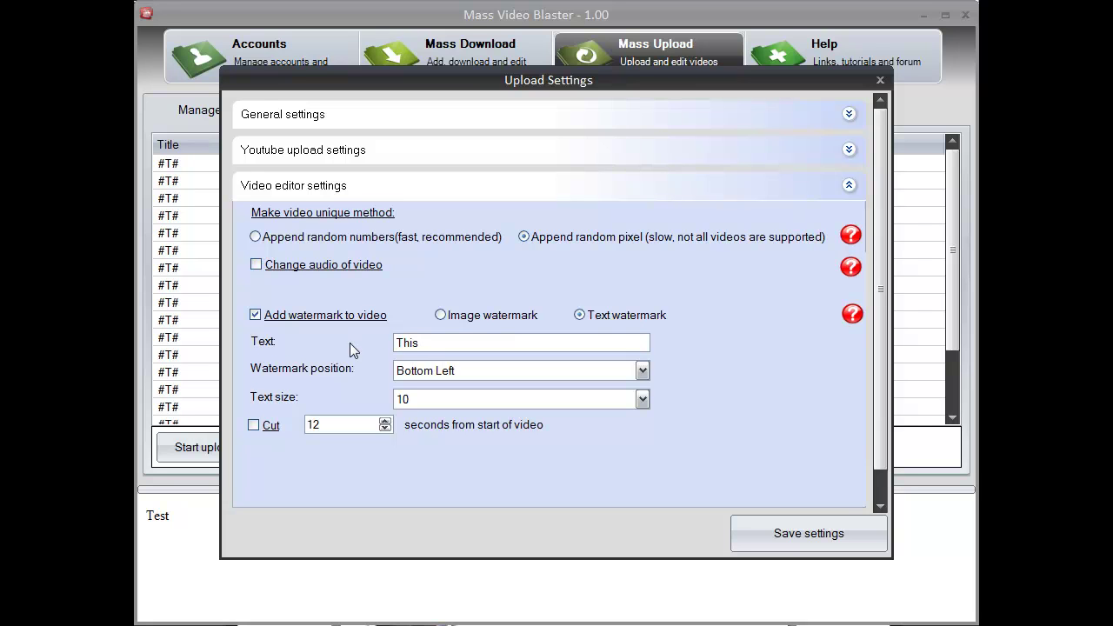
pyautogui.write('methods is old , Chekc')
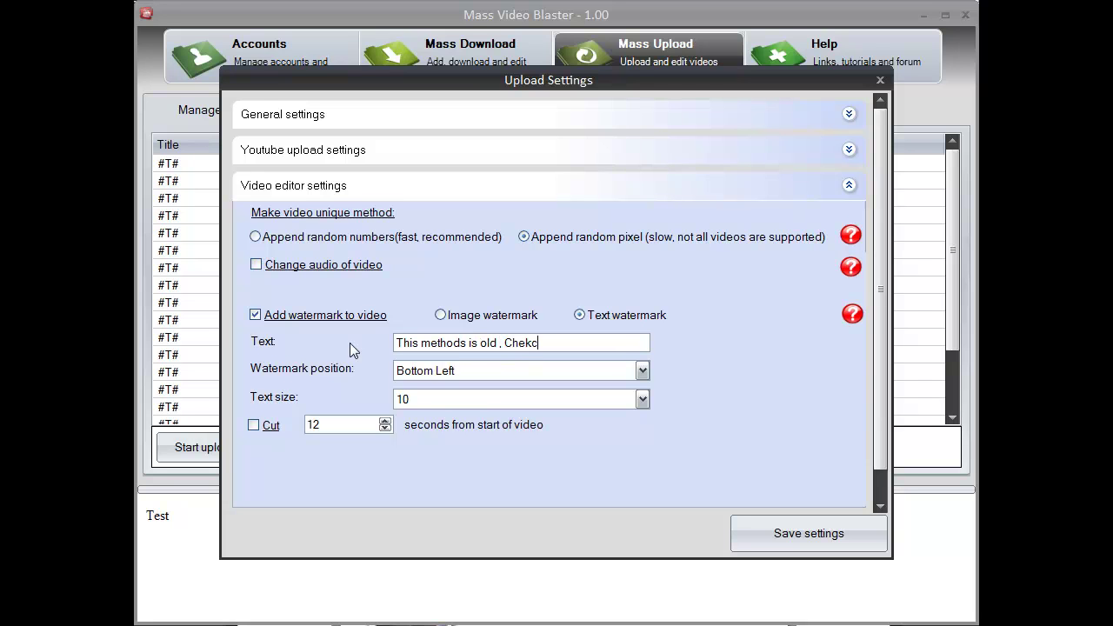
pyautogui.press('BackSpace')
pyautogui.press('BackSpace')
pyautogui.write('ck the link in')
pyautogui.press('BackSpace')
pyautogui.write('n the description')
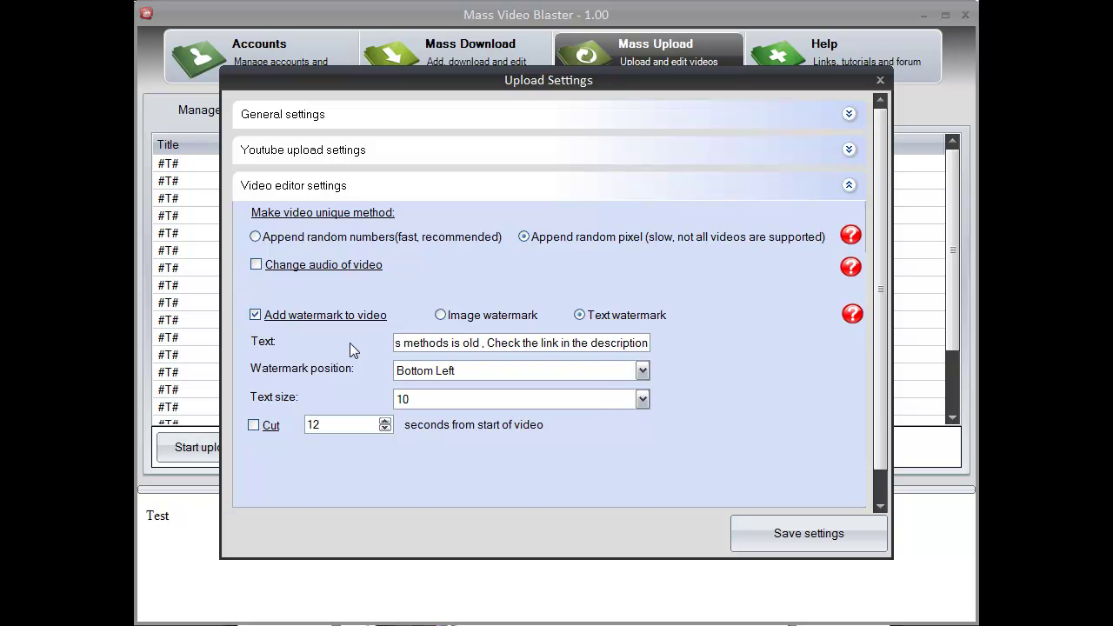
# Save the watermark and pixel upload settings, then start uploading the marketing campaign's videos.
pyautogui.click(797, 546)
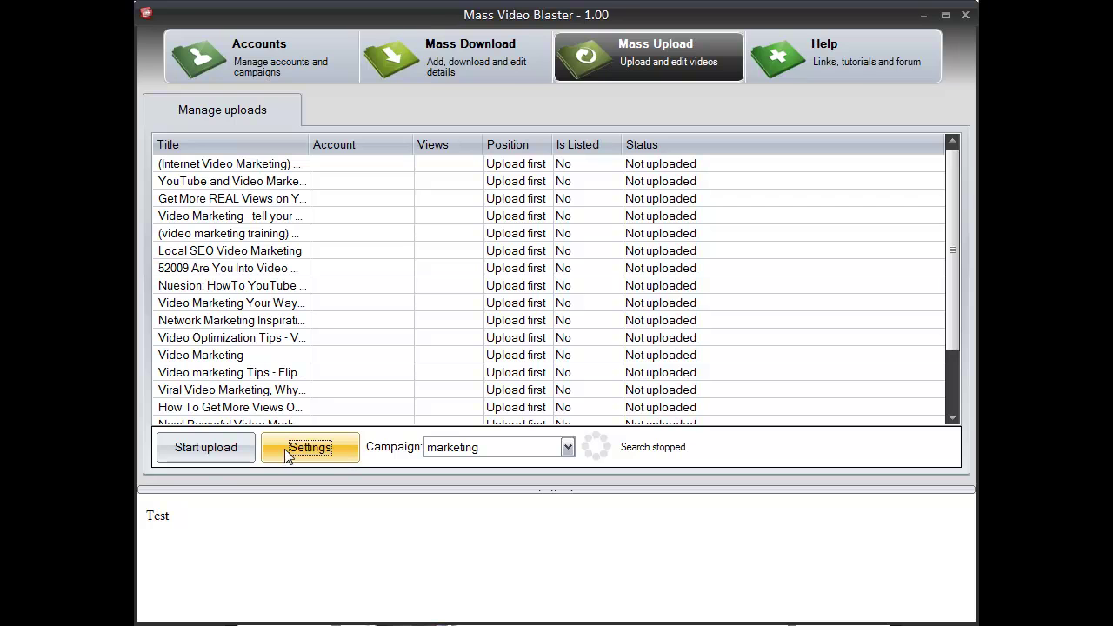
pyautogui.click(205, 447)
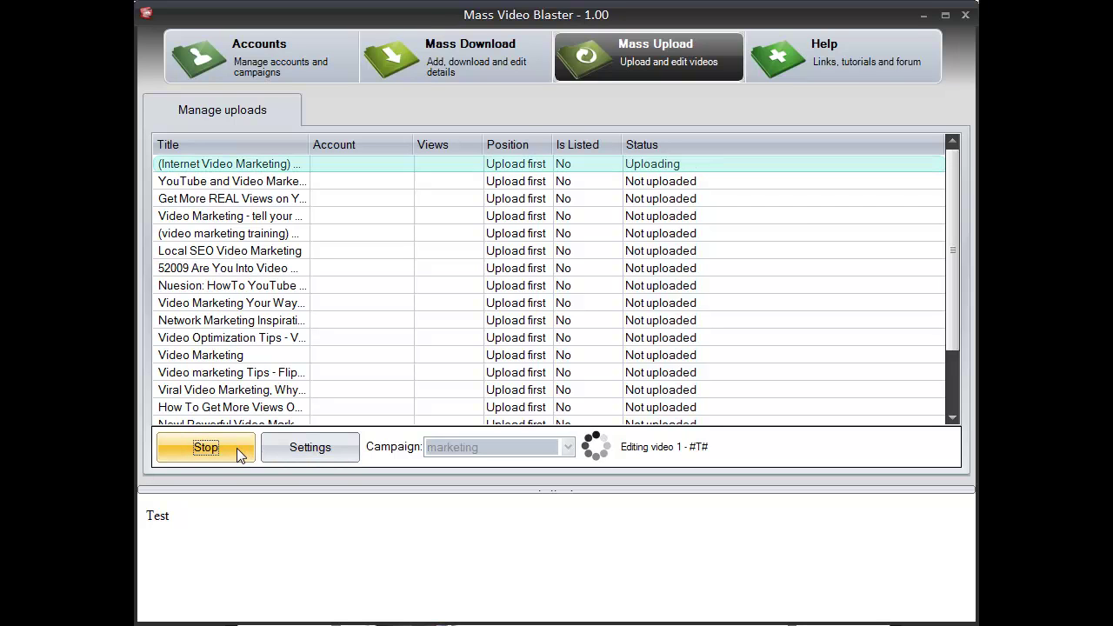